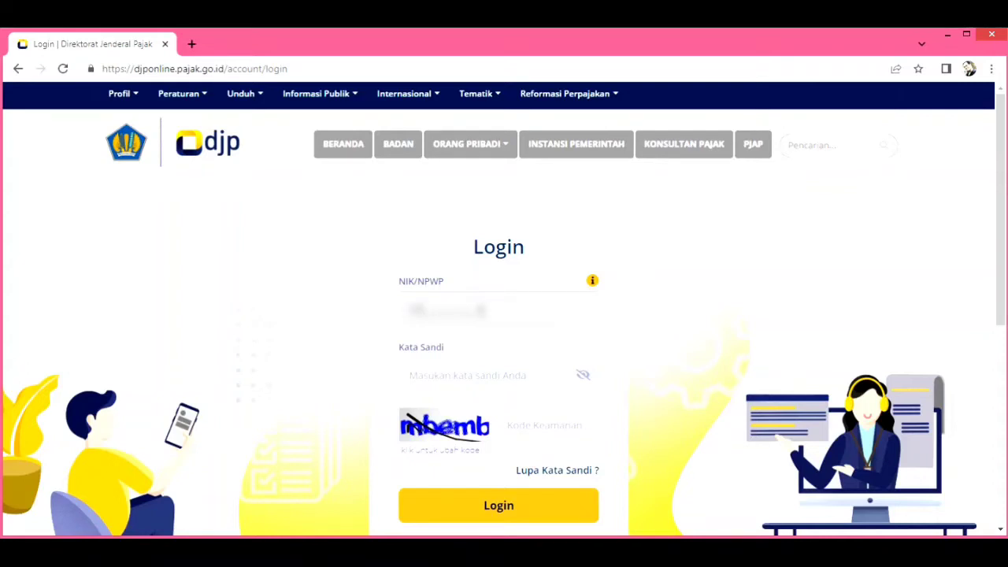
# - Log in with the NIK/NPWP, account password and a refreshed security code
pyautogui.write('00000')
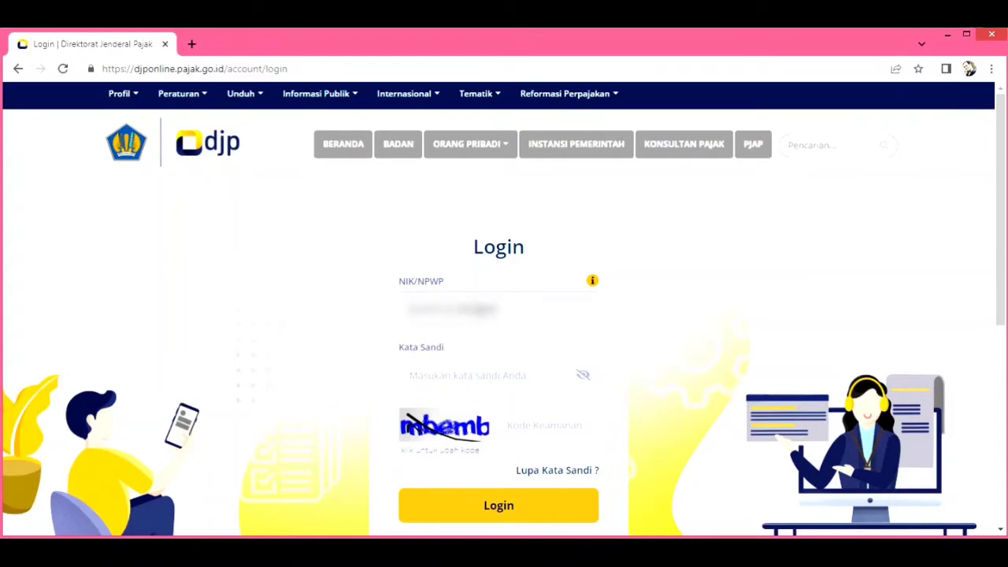
pyautogui.click(454, 377)
pyautogui.write('••••••')
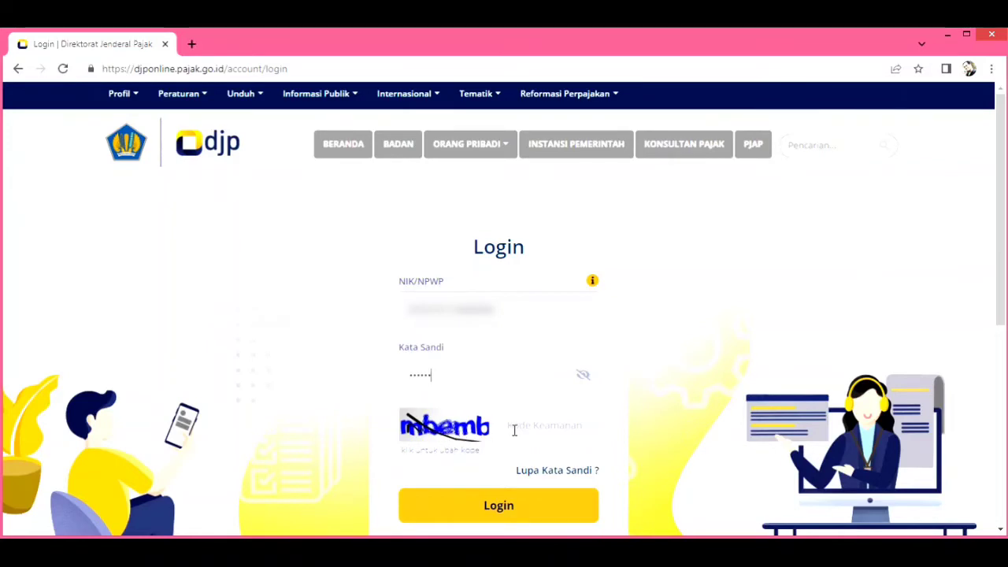
pyautogui.click(454, 433)
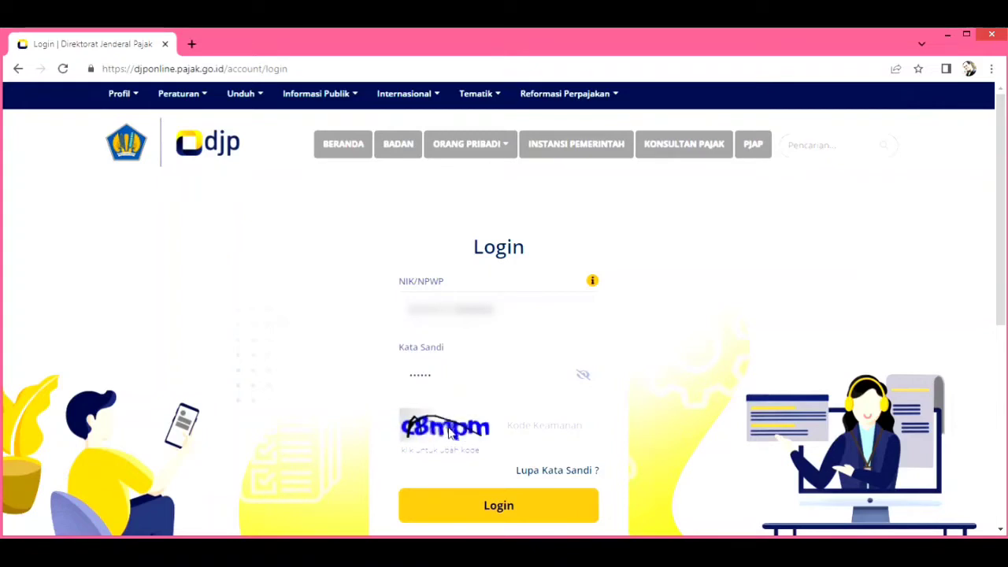
pyautogui.click(466, 431)
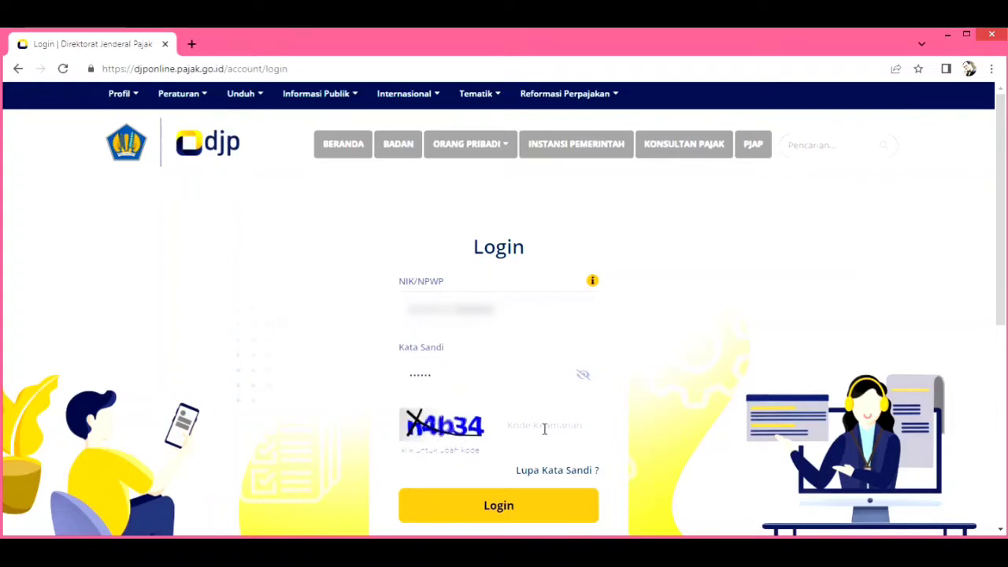
pyautogui.write('n4b34')
pyautogui.click(524, 512)
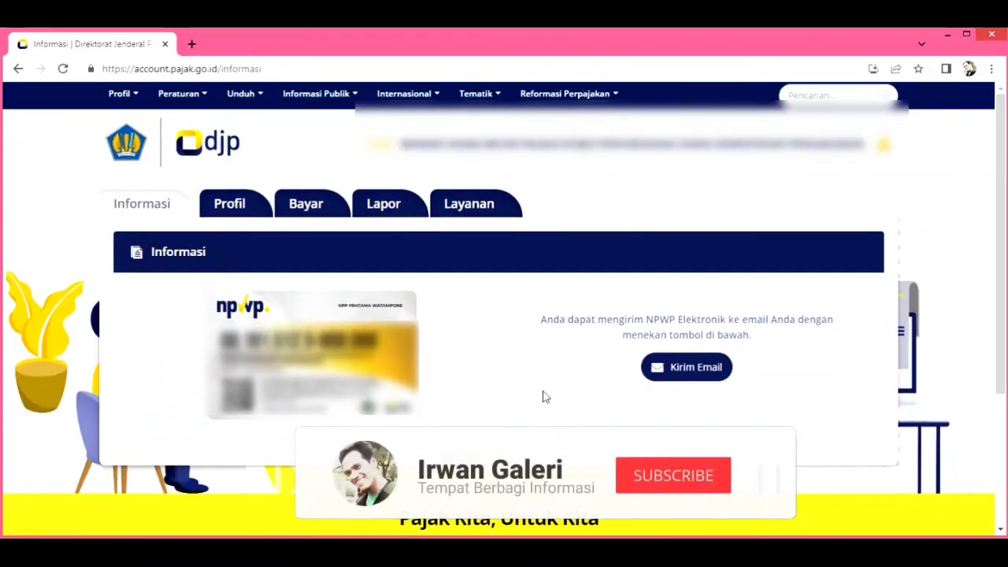
# - Go to Bayar and open the e-Billing tile to reach Form Buat Kode Billing
pyautogui.click(307, 208)
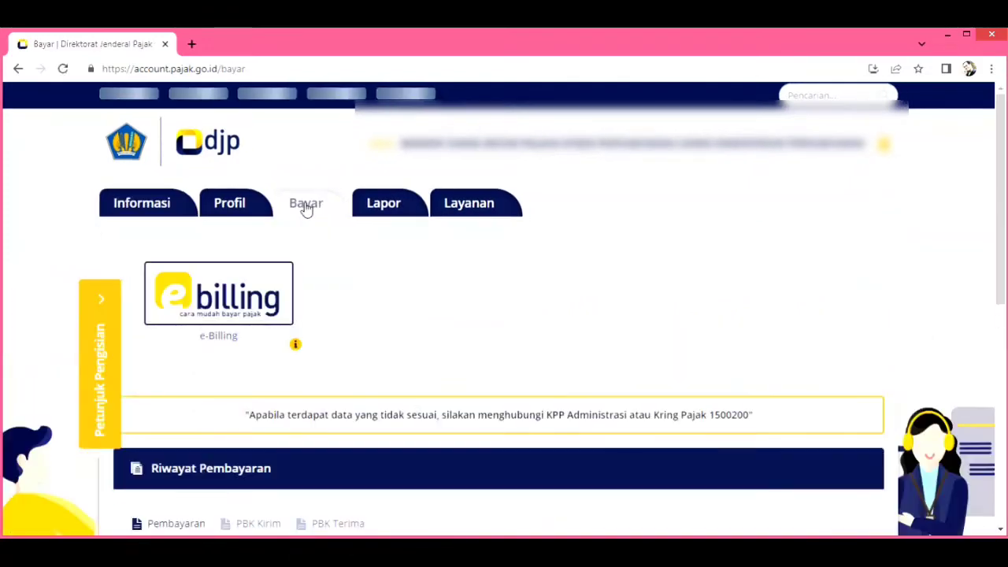
pyautogui.click(242, 307)
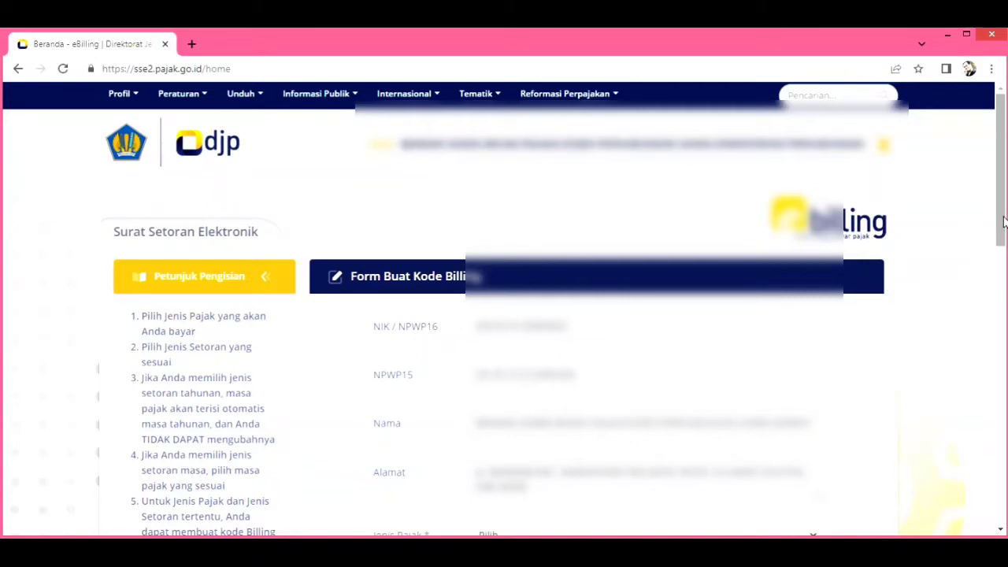
# - Choose 411122-PPh Pasal 22 in the Jenis Pajak dropdown
pyautogui.moveTo(1001, 220); pyautogui.dragTo(1003, 350)
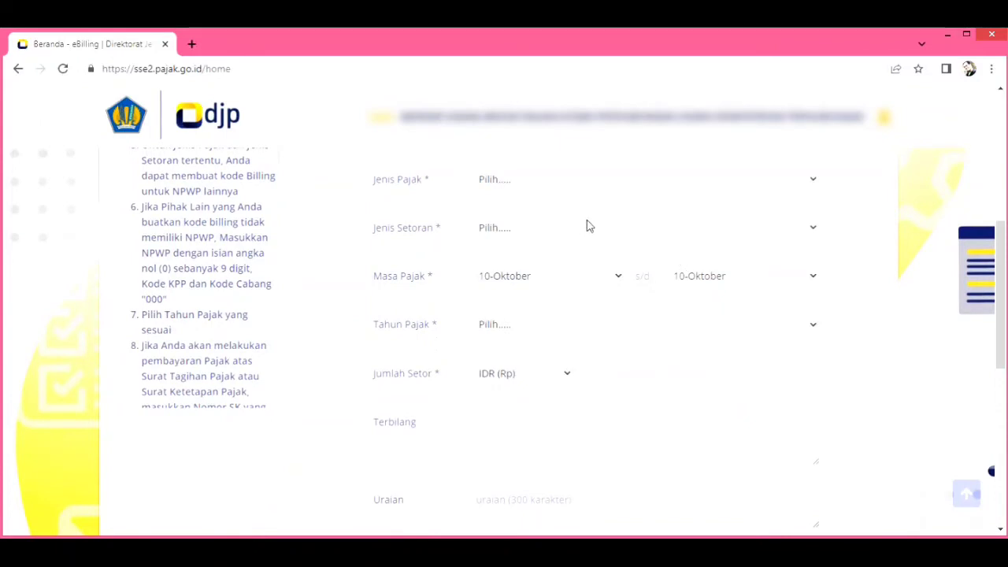
pyautogui.click(525, 184)
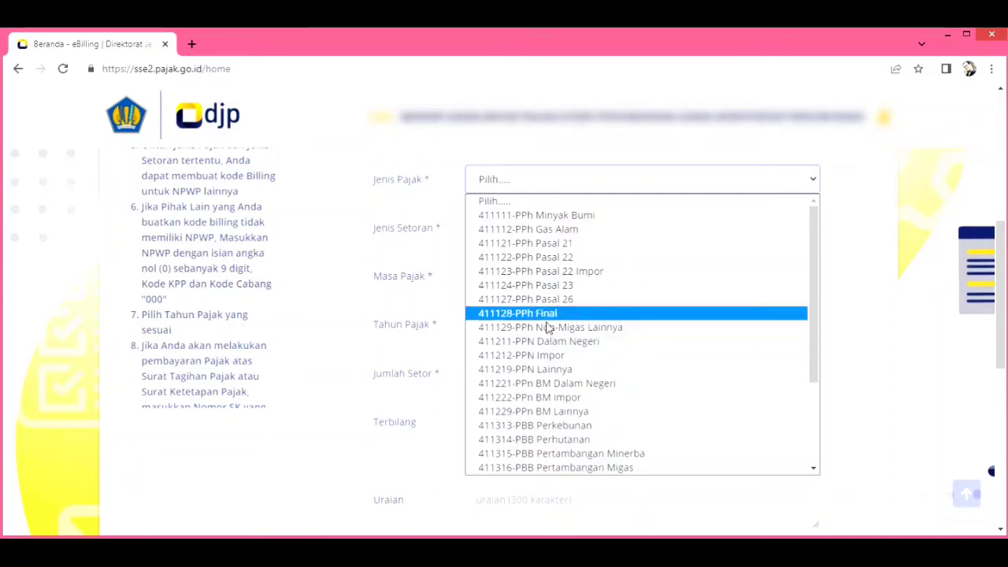
pyautogui.click(548, 260)
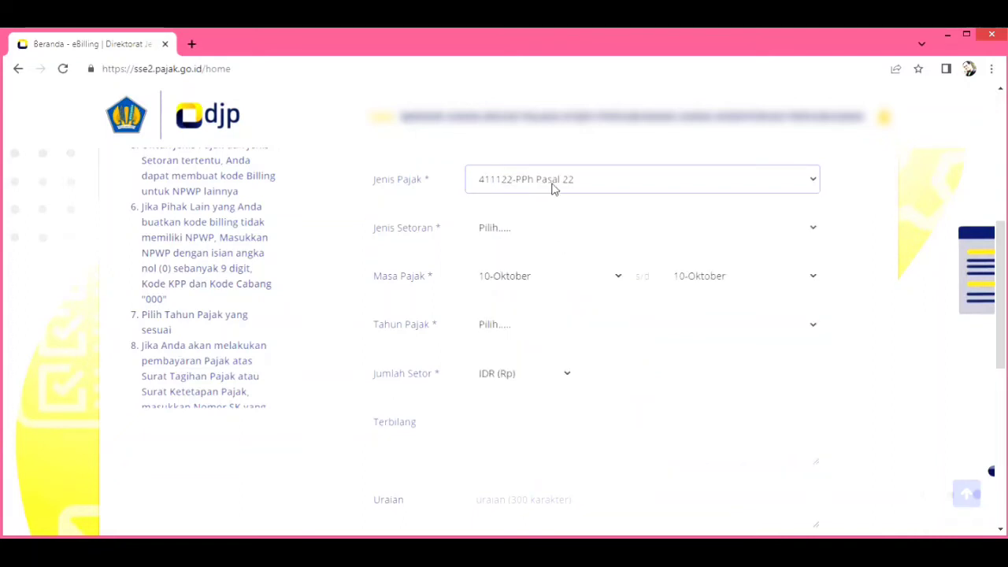
# - Set Jenis Setoran to 910-Pemungutan oleh Bendaharawan APBN and Tahun Pajak to 2022
pyautogui.click(517, 236)
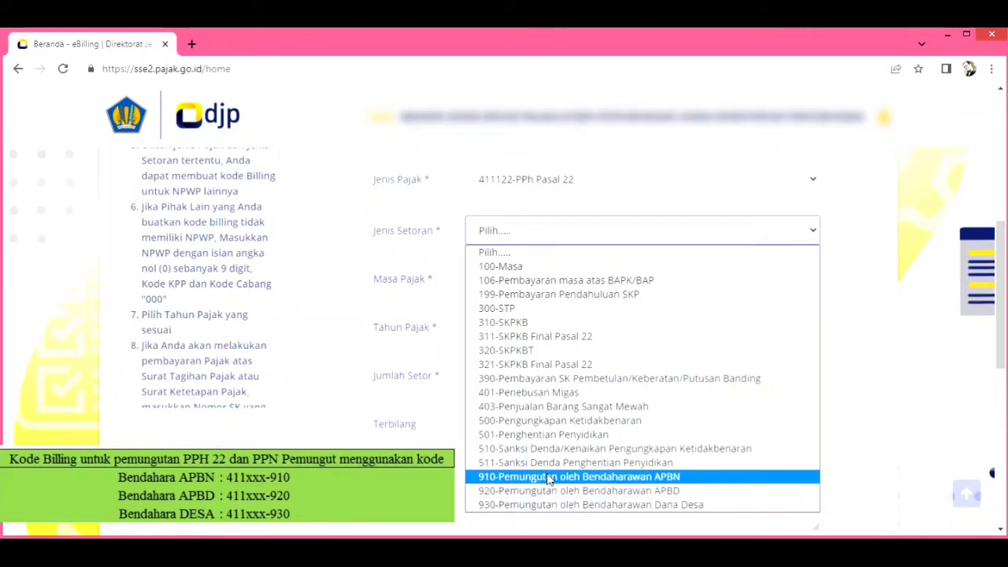
pyautogui.click(551, 478)
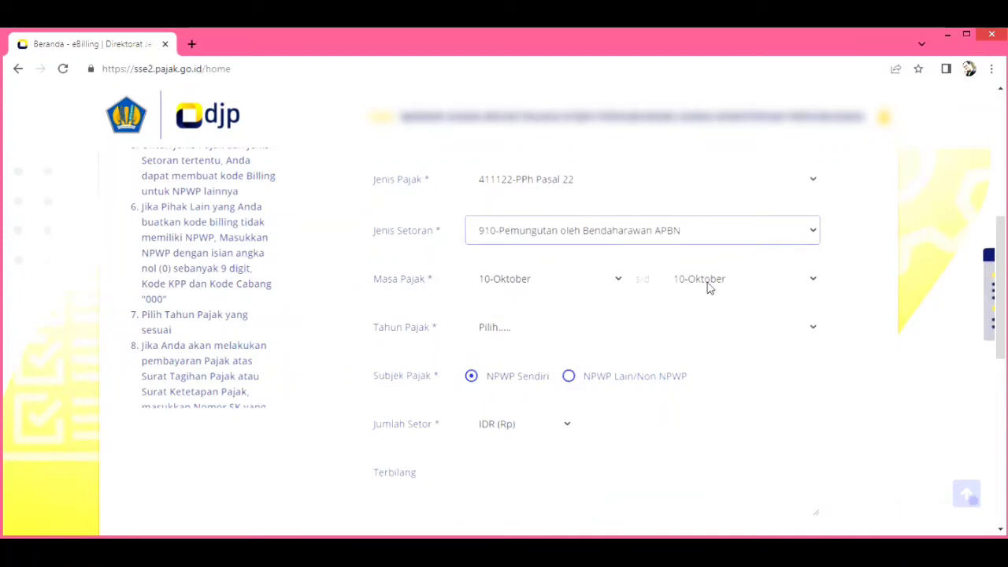
pyautogui.click(496, 335)
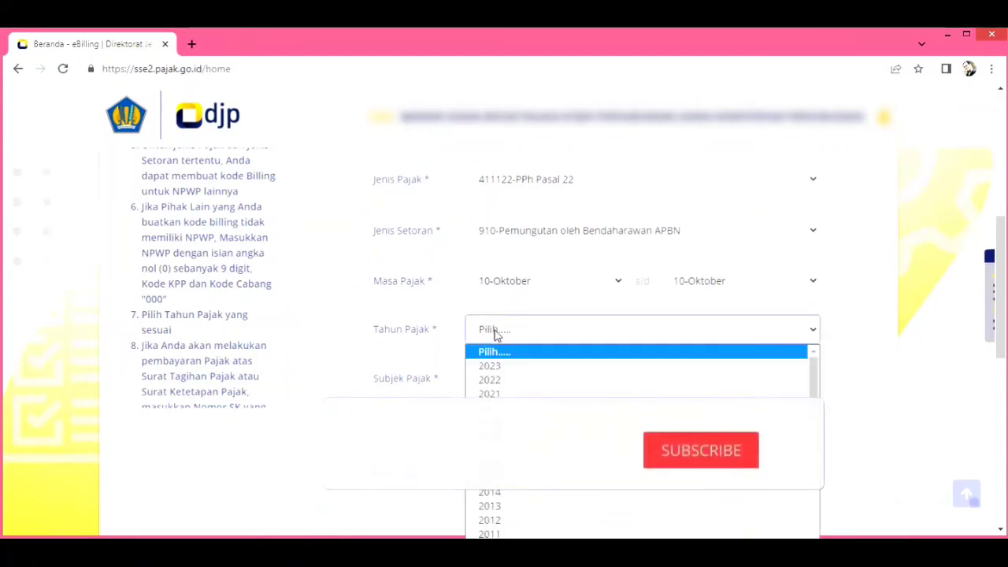
pyautogui.click(499, 379)
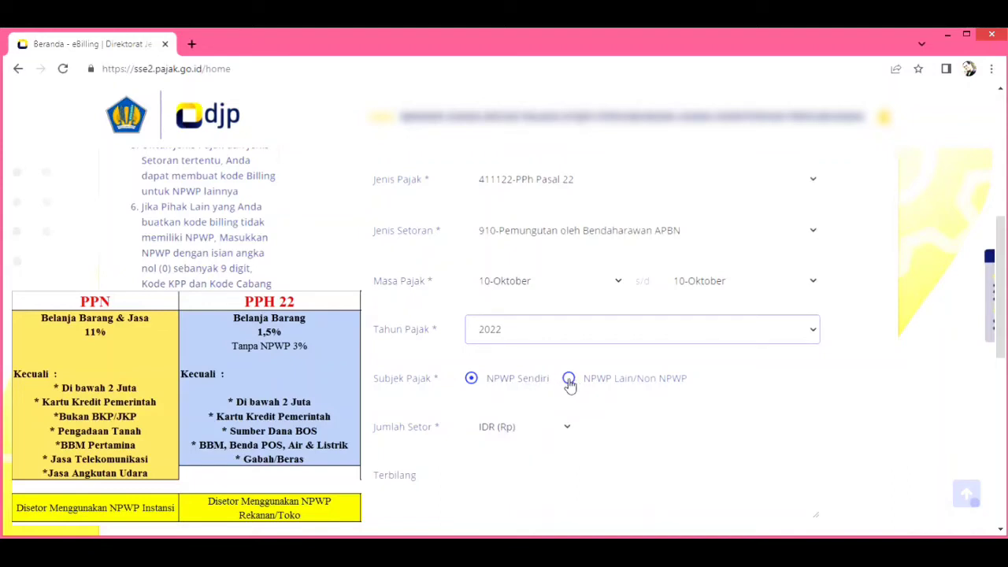
# - Select NPWP Lain/Non NPWP and enter the other party's NPWP so their name and address load
pyautogui.click(568, 379)
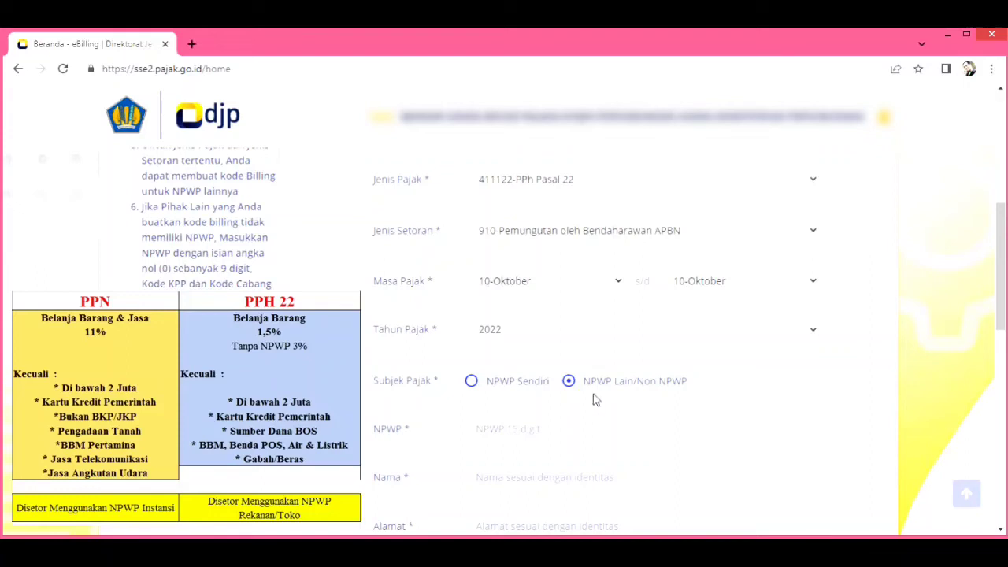
pyautogui.click(535, 431)
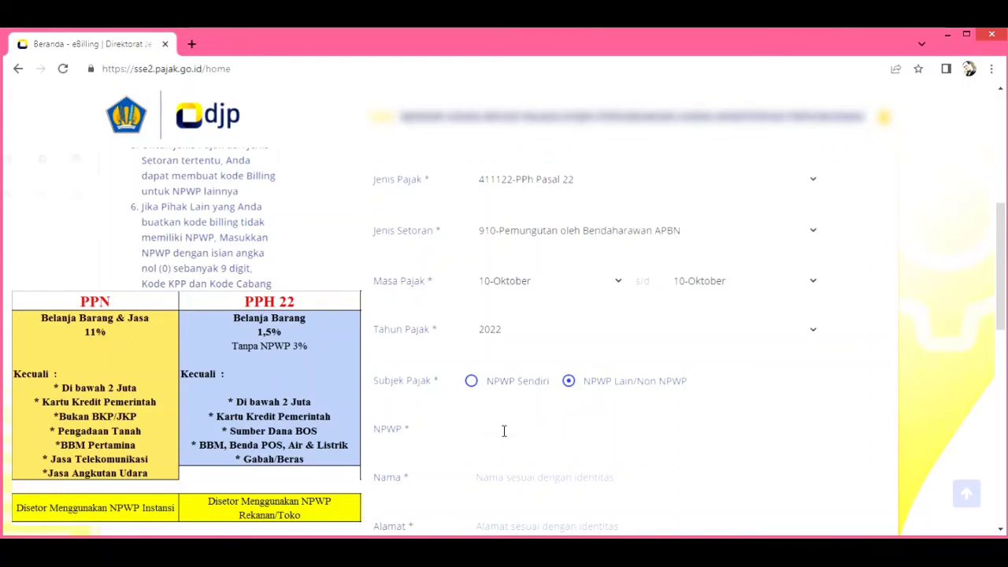
pyautogui.scroll(-1, 504, 431)
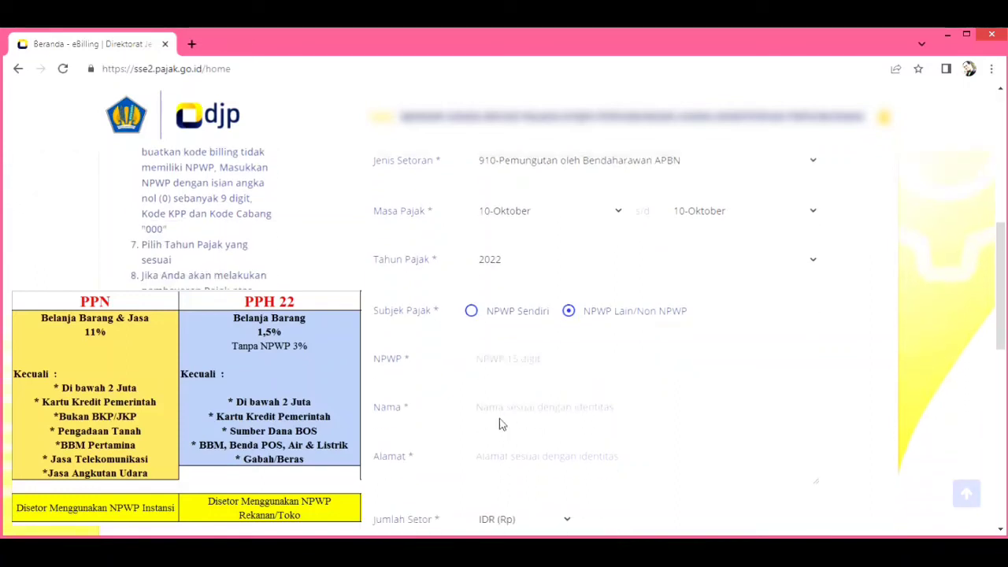
pyautogui.click(481, 365)
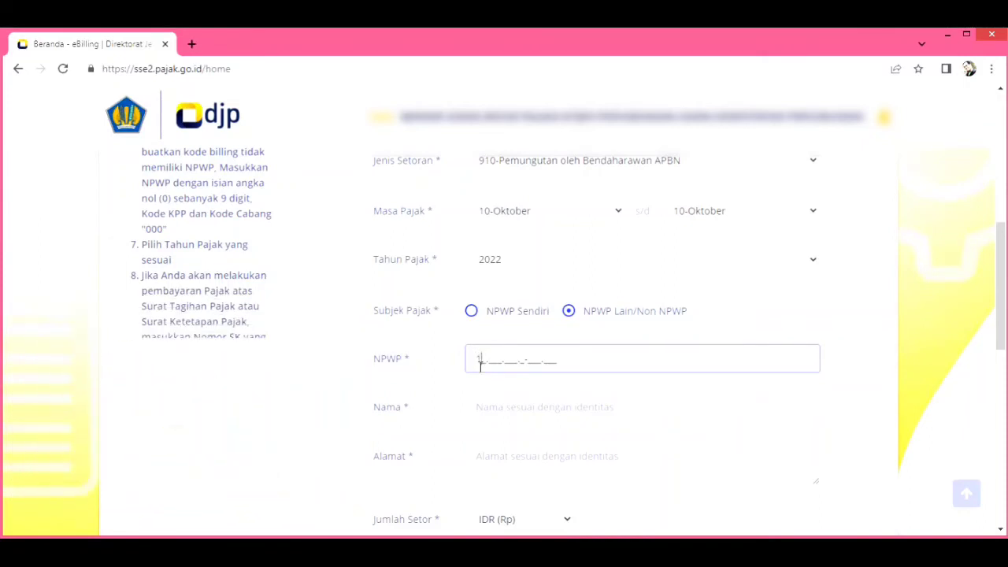
pyautogui.write('00000000')
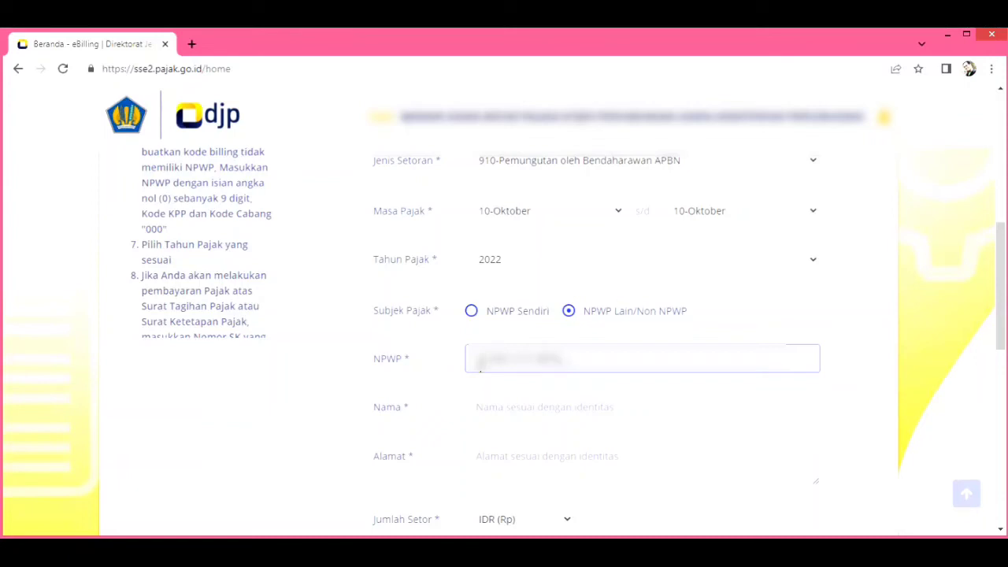
pyautogui.write('000')
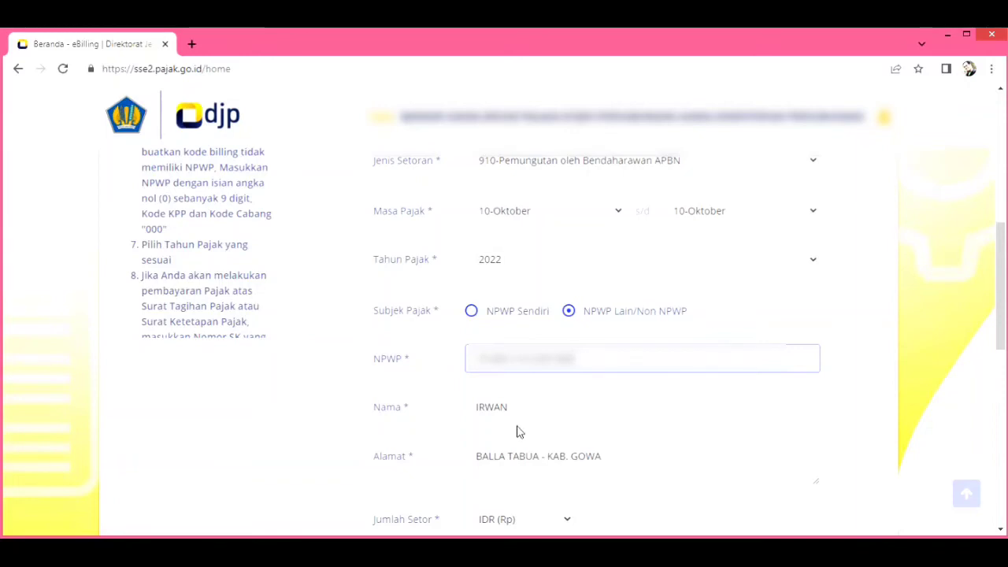
pyautogui.scroll(-2, 519, 430)
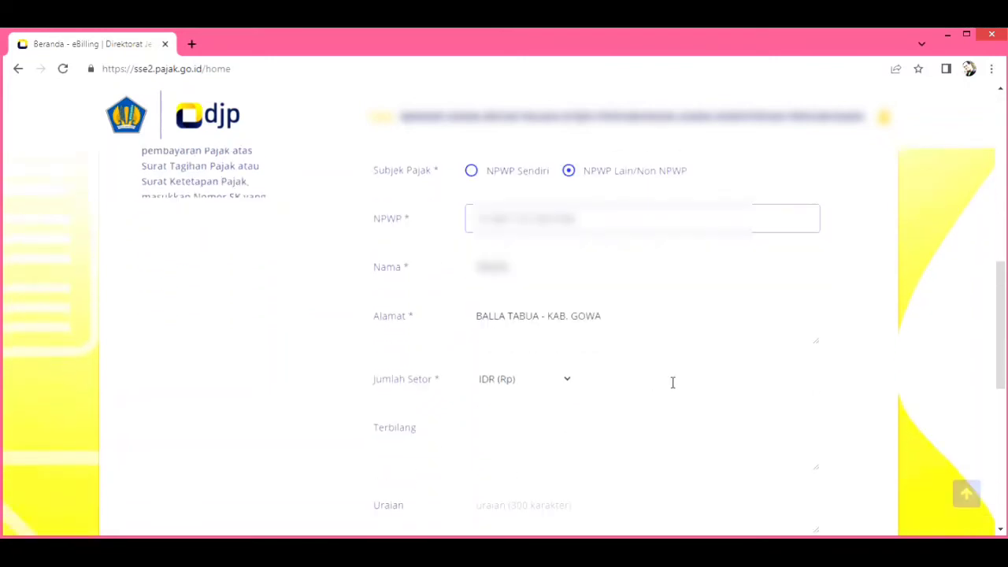
# - Enter 500.000 as Jumlah Setor so Terbilang shows Lima Ratus Ribu Rupiah
pyautogui.click(672, 381)
pyautogui.write('500.000')
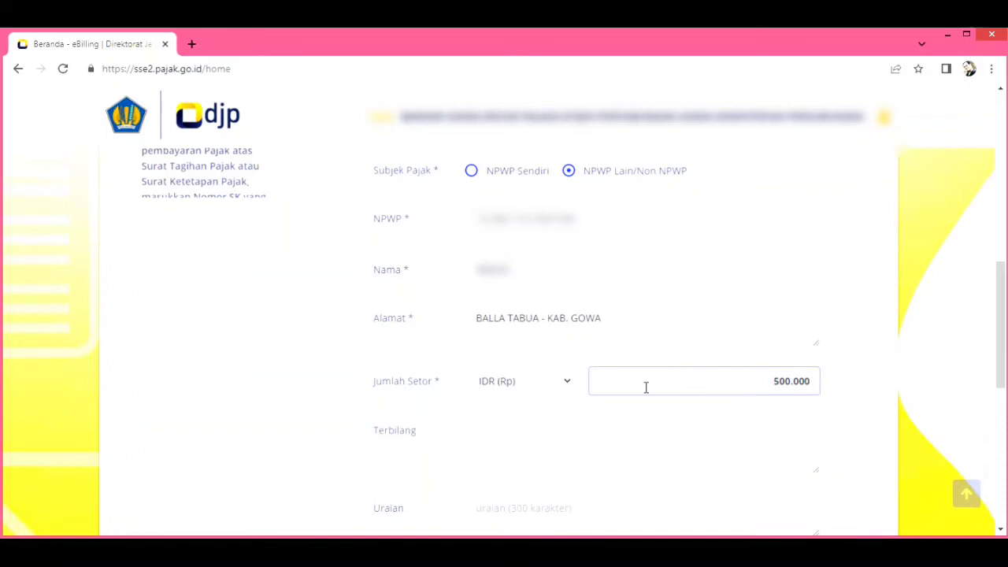
pyautogui.click(541, 452)
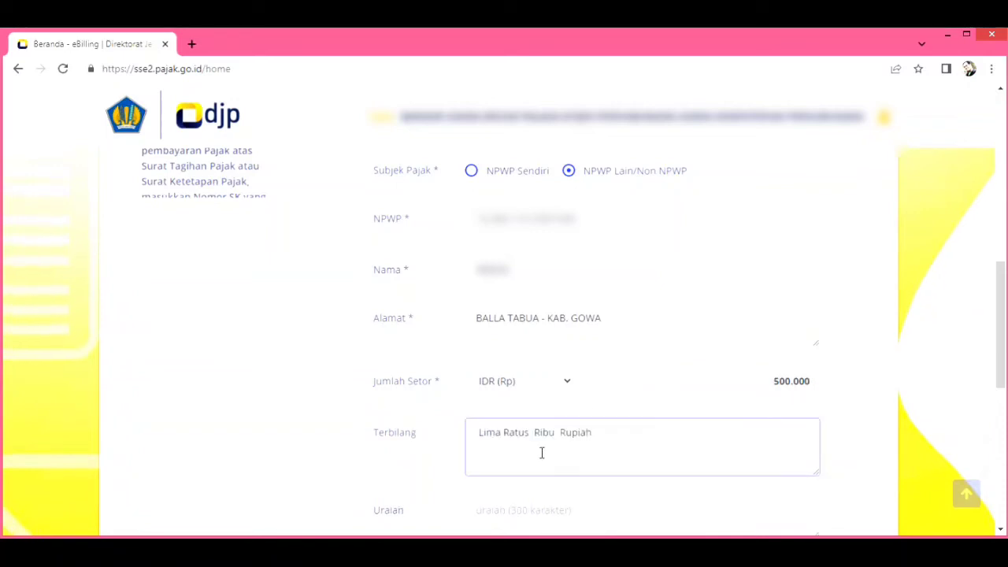
pyautogui.scroll(-3, 720, 461)
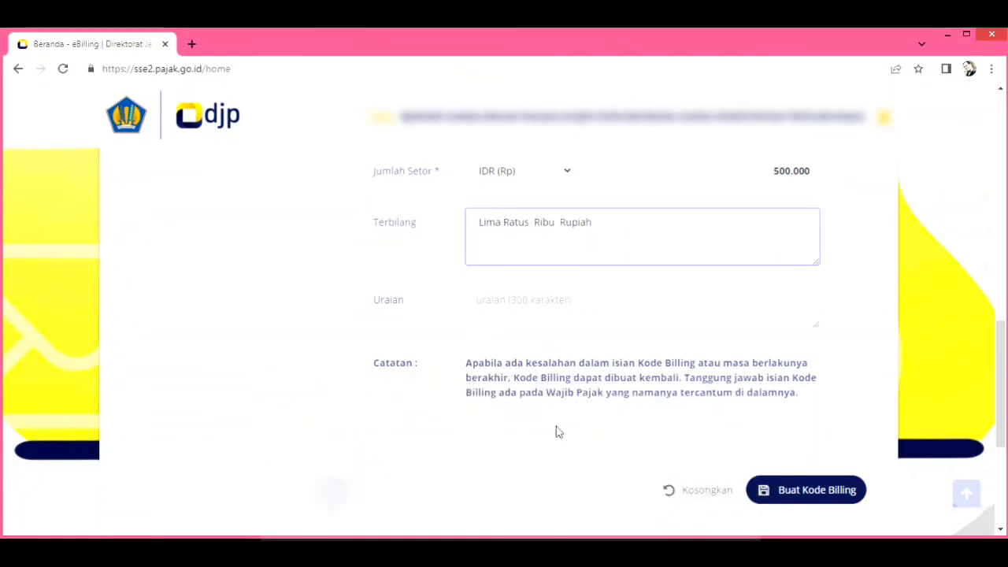
pyautogui.scroll(2, 556, 430)
pyautogui.scroll(1, 556, 432)
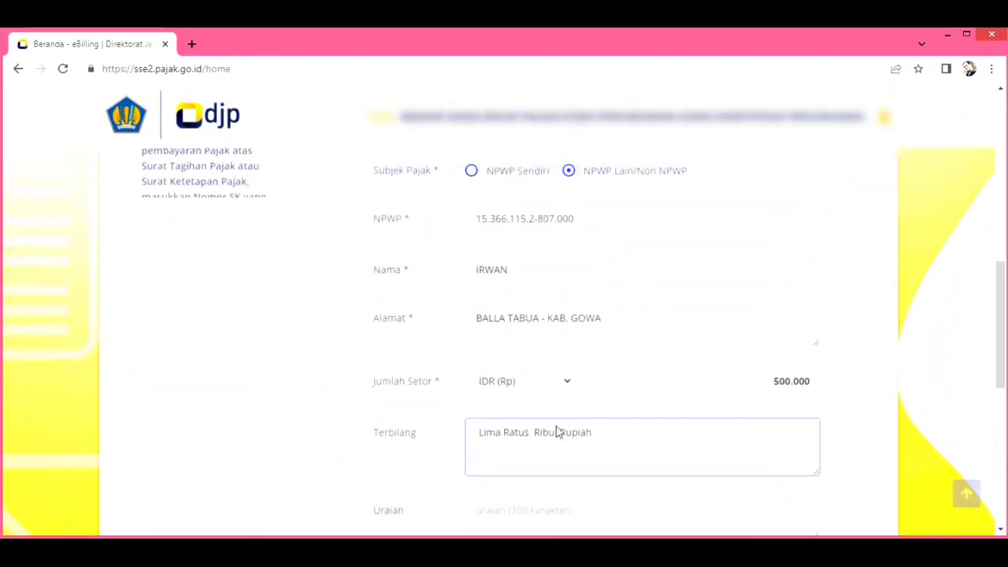
pyautogui.scroll(3, 558, 428)
pyautogui.scroll(2, 557, 428)
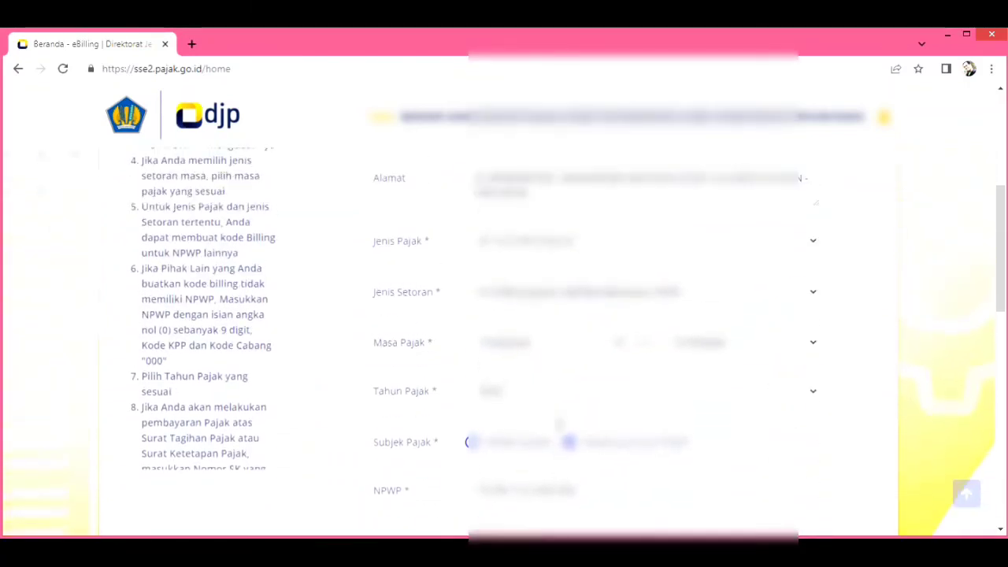
pyautogui.scroll(-1, 542, 325)
pyautogui.scroll(-1, 540, 325)
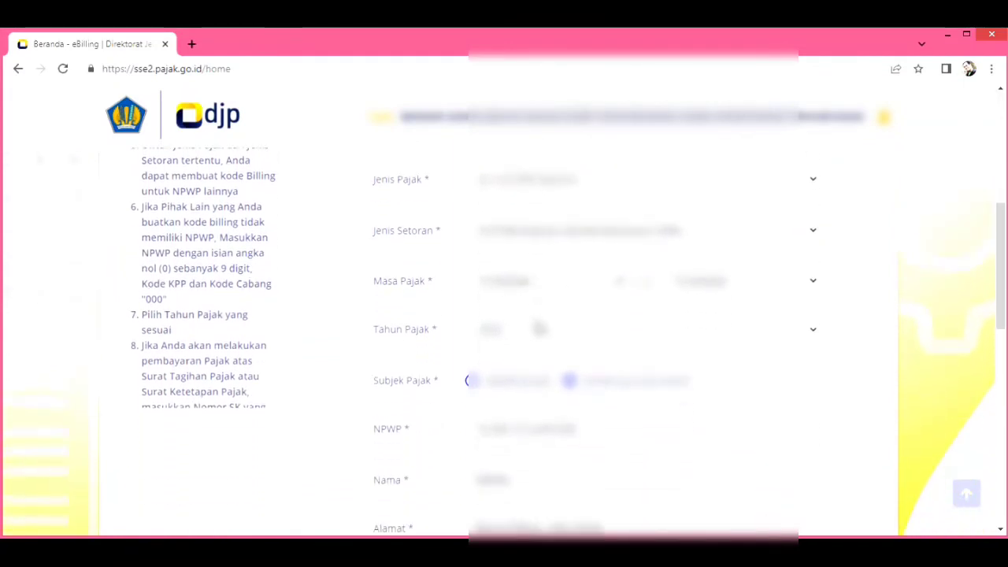
# - Switch Jenis Pajak to 411211-PPN Dalam Negeri with Jenis Setoran 910-Pemungutan oleh Bendaharawan APBN
pyautogui.click(546, 187)
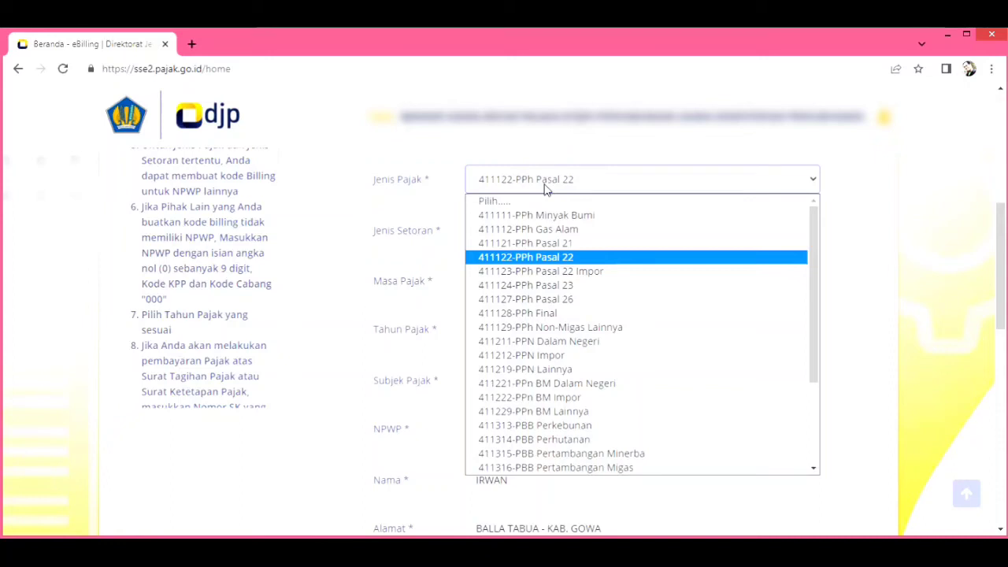
pyautogui.click(551, 343)
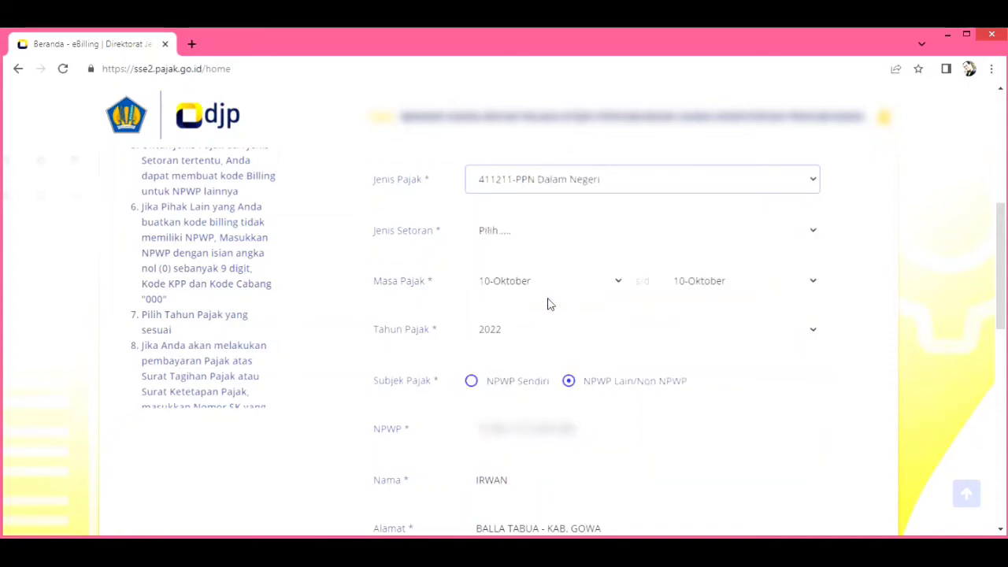
pyautogui.click(533, 234)
pyautogui.scroll(-2, 536, 391)
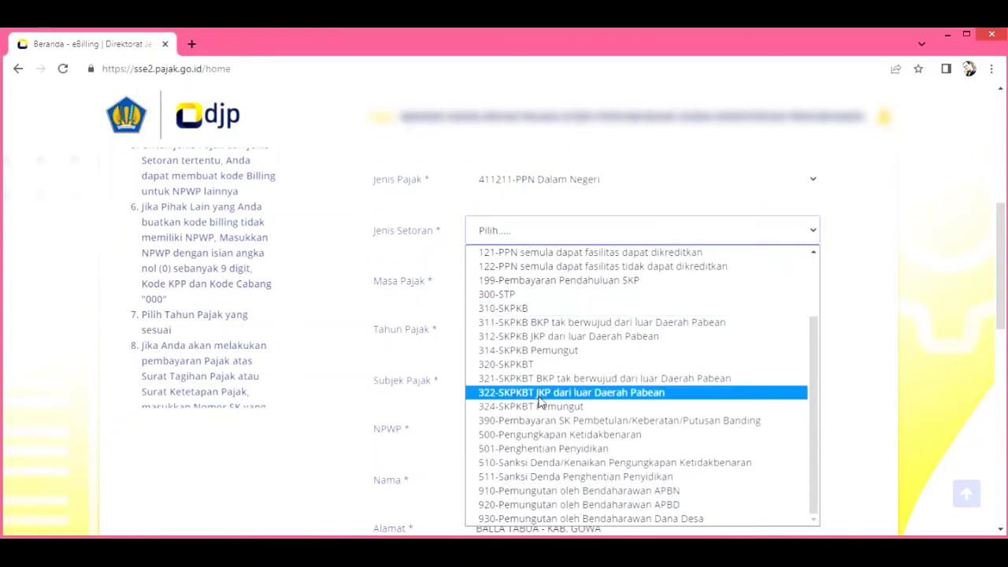
pyautogui.click(537, 490)
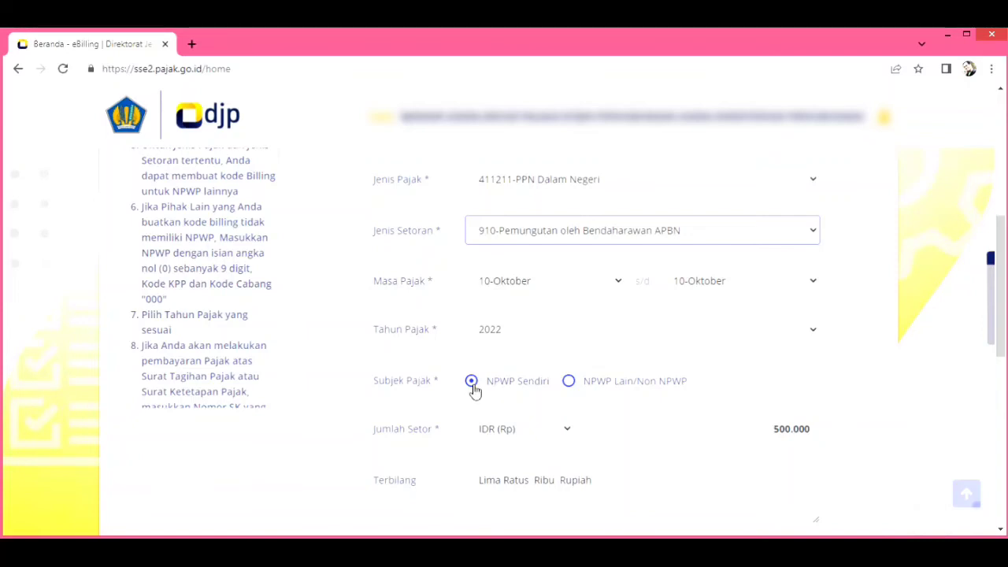
pyautogui.scroll(-1, 569, 423)
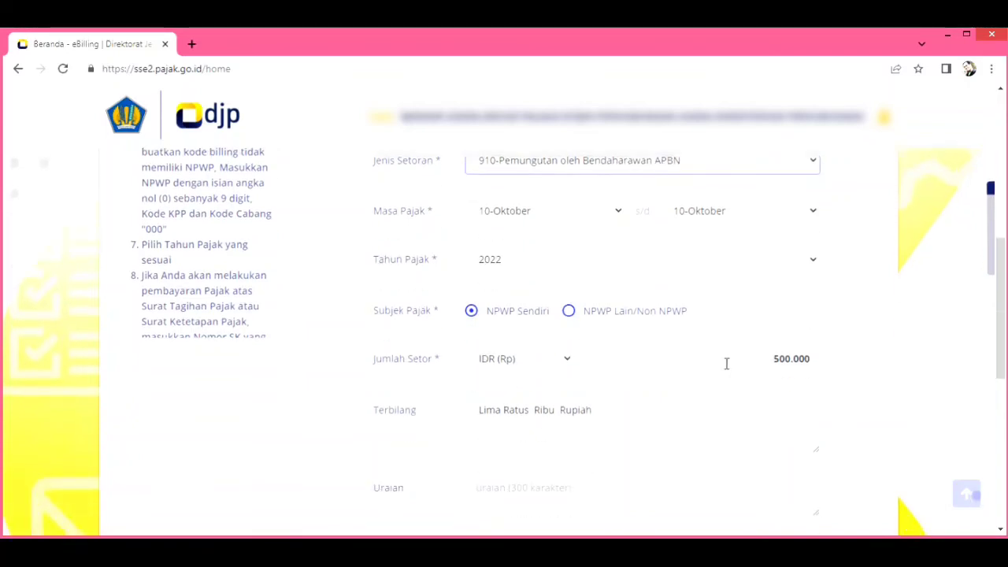
pyautogui.scroll(-2, 723, 387)
pyautogui.scroll(-1, 782, 495)
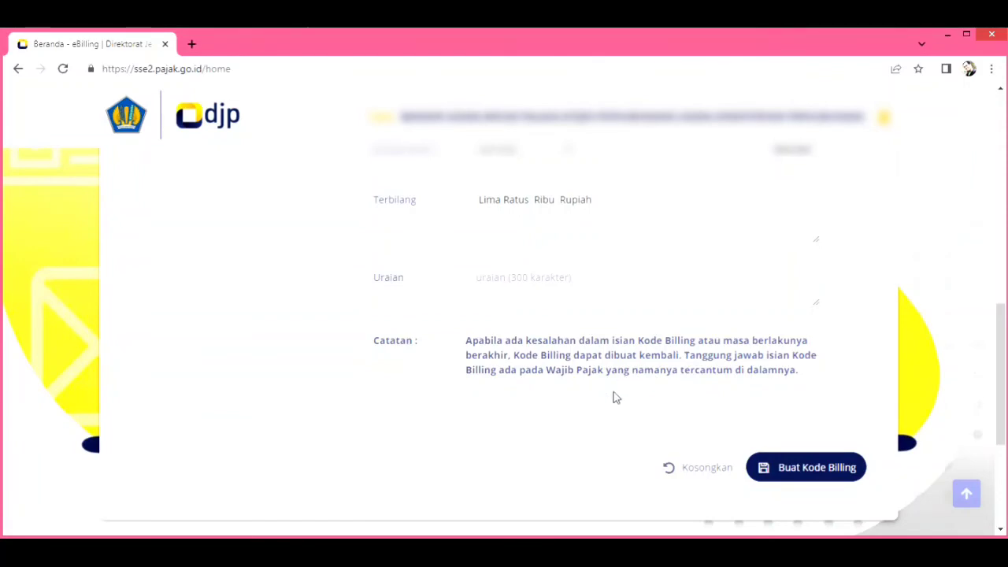
pyautogui.scroll(1, 616, 397)
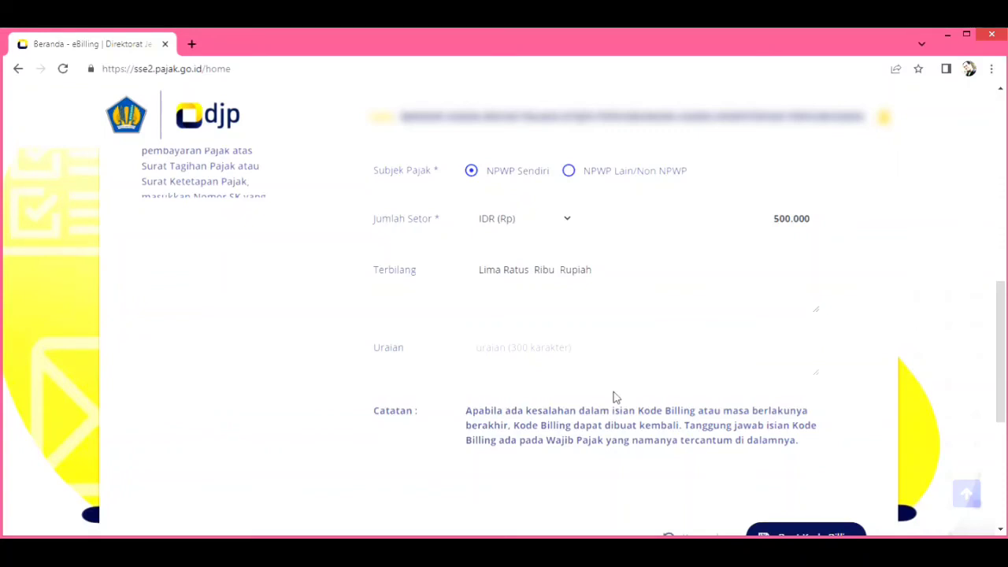
pyautogui.scroll(1, 585, 415)
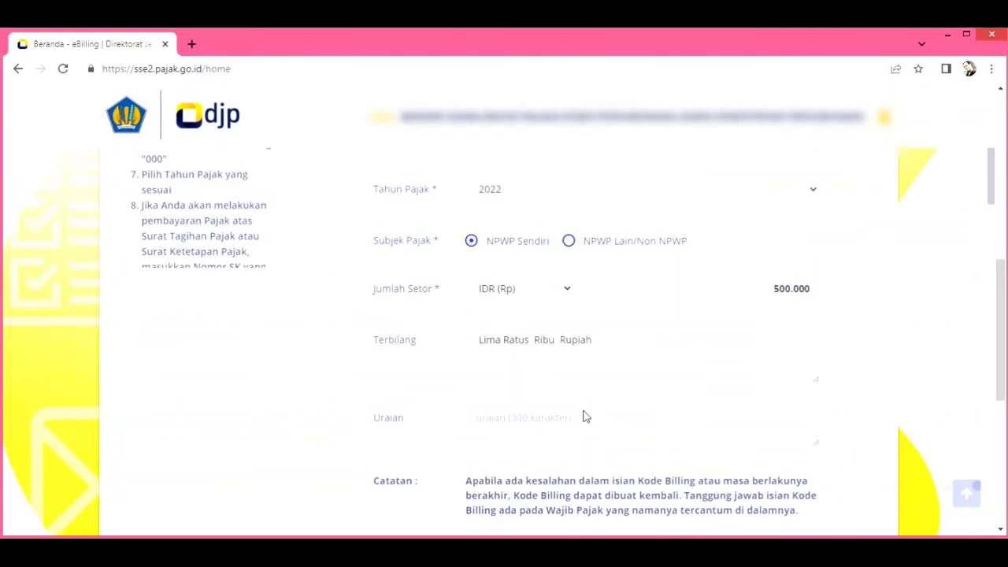